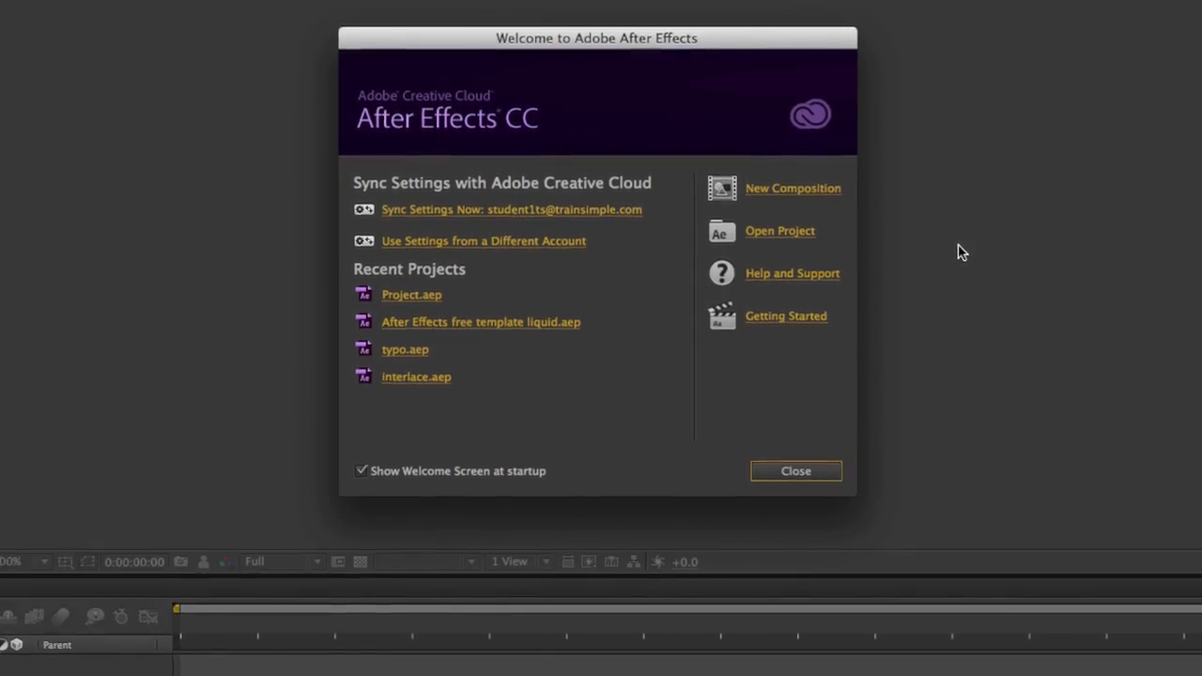
Step: Create the 'shape animation' composition from the HDV/HDTV 720 29.97 preset
click(815, 180)
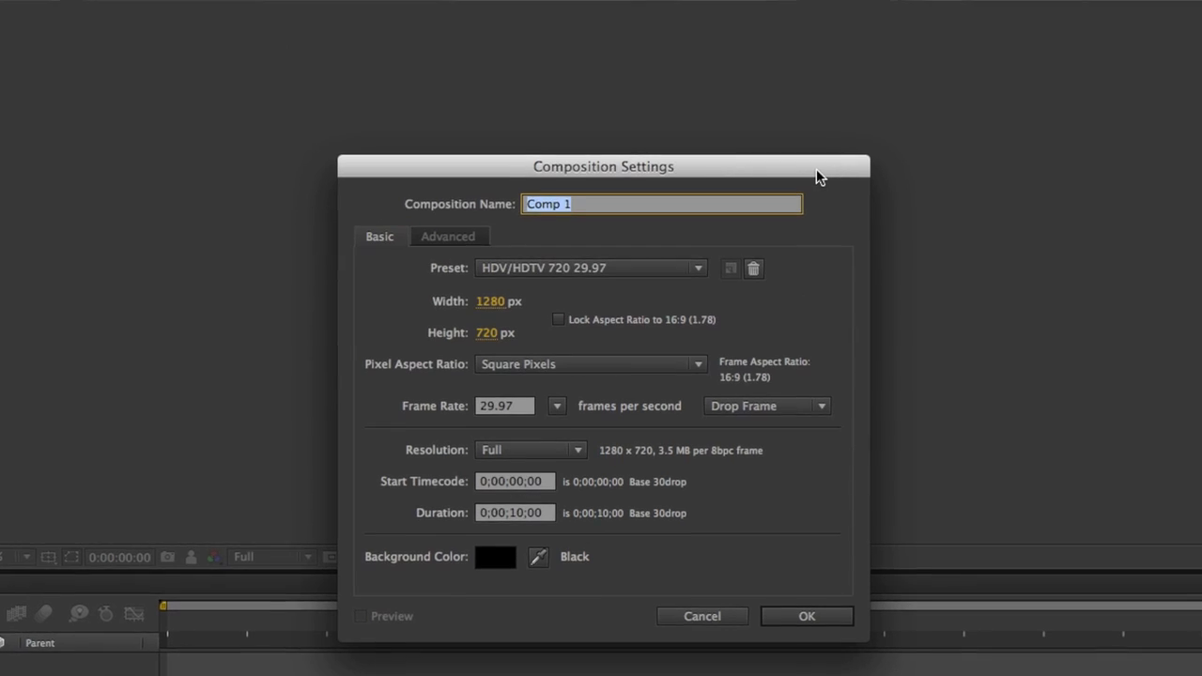
text(sha)
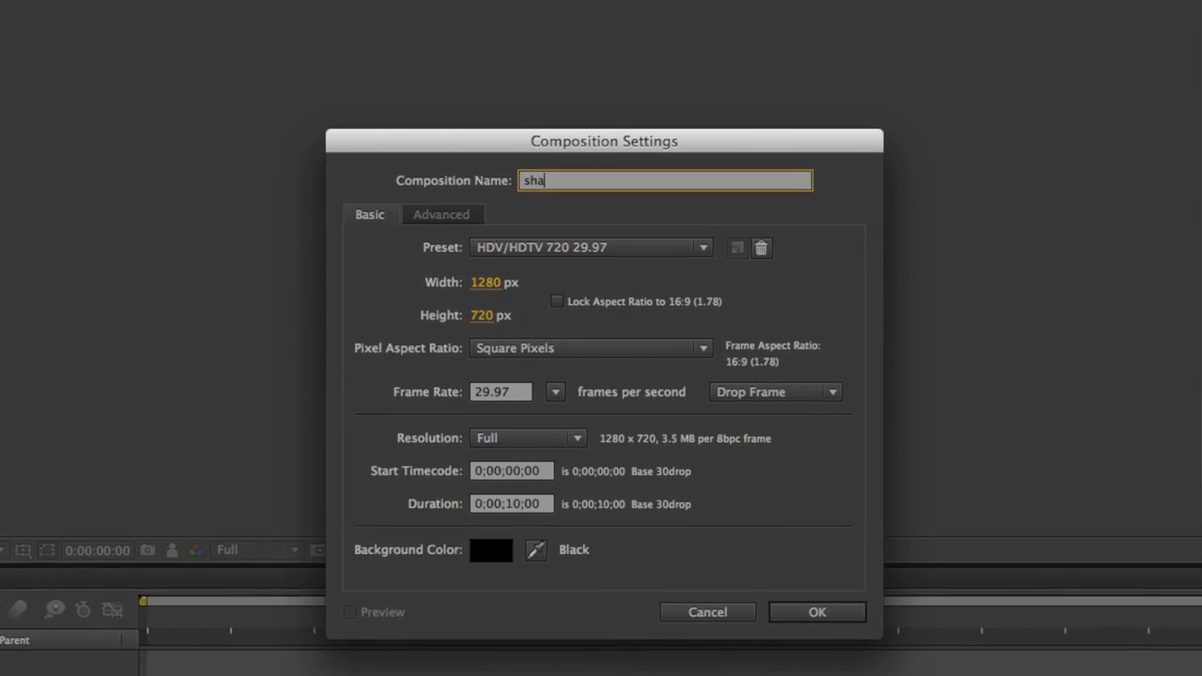
text(pe animatio)
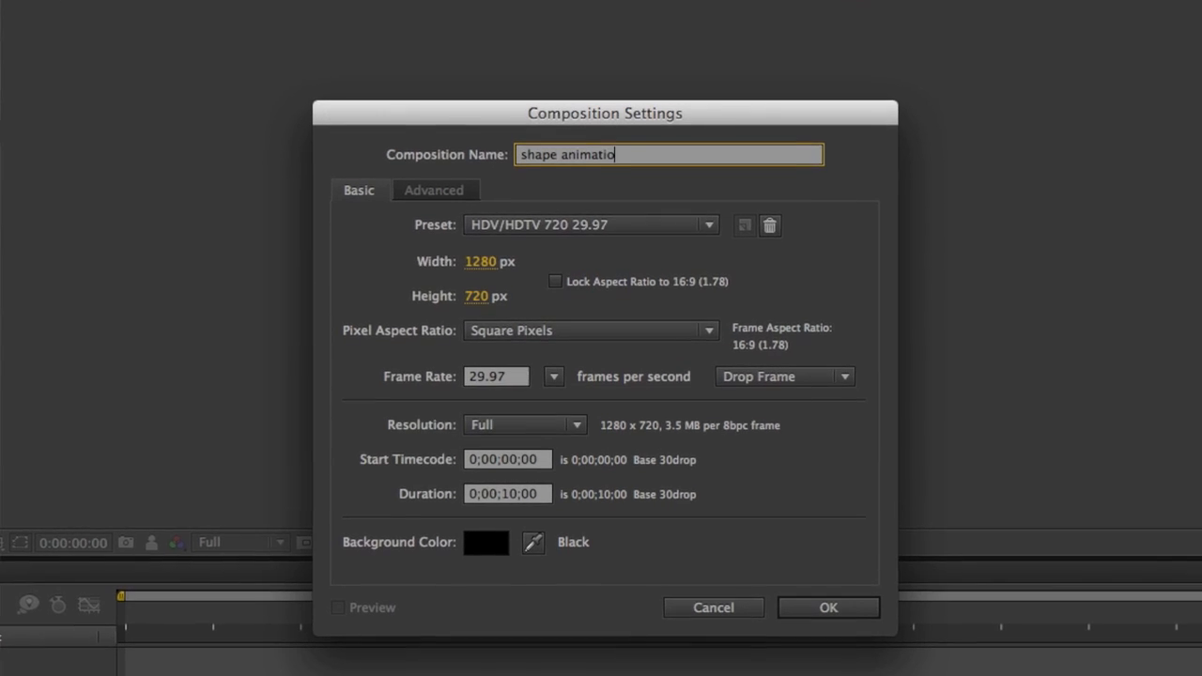
text(n)
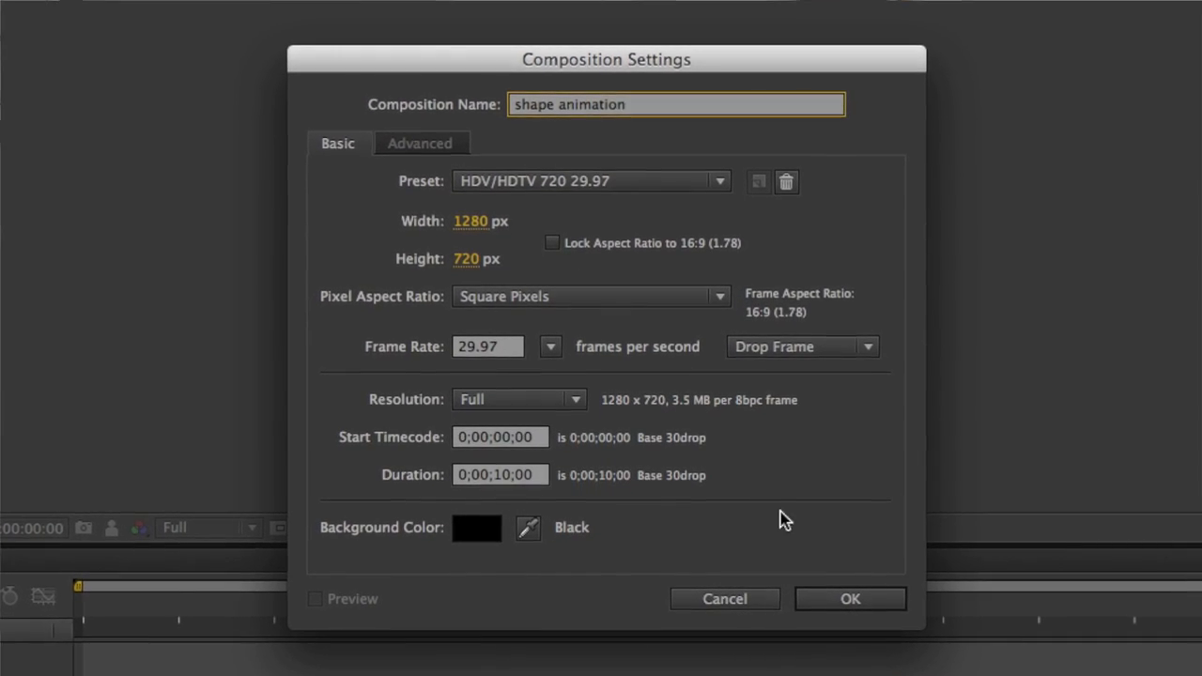
click(832, 597)
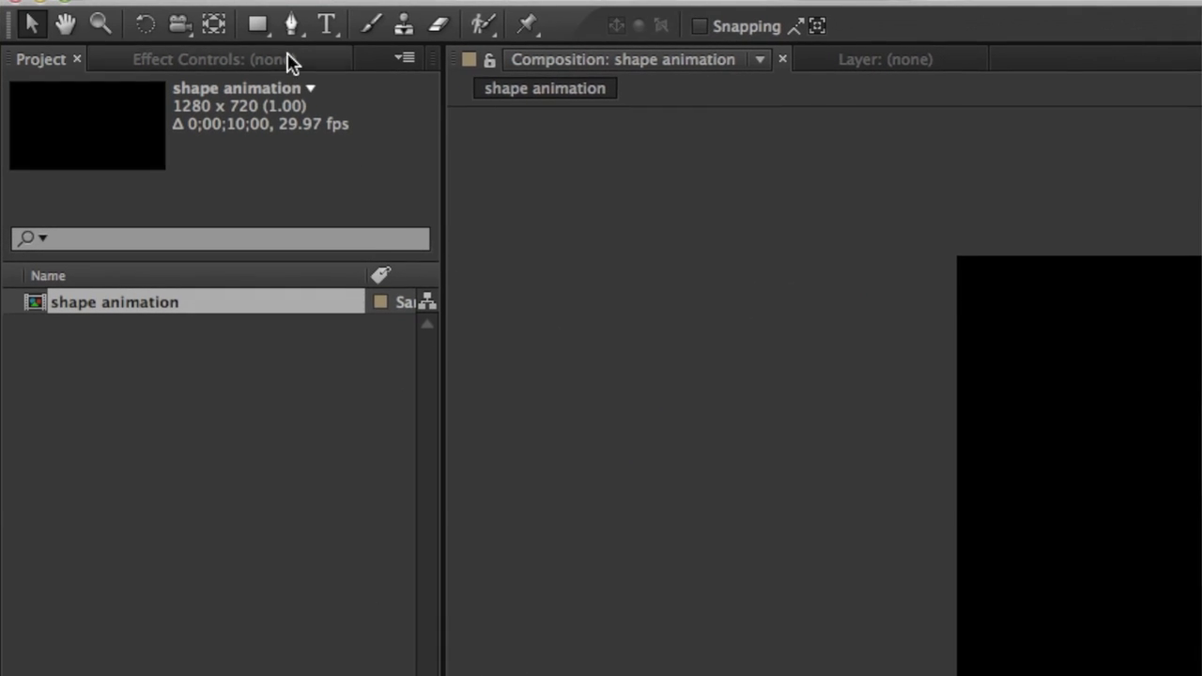
Step: Cycle the shape tools with Q until the Star tool with blue fill is active
key(q)
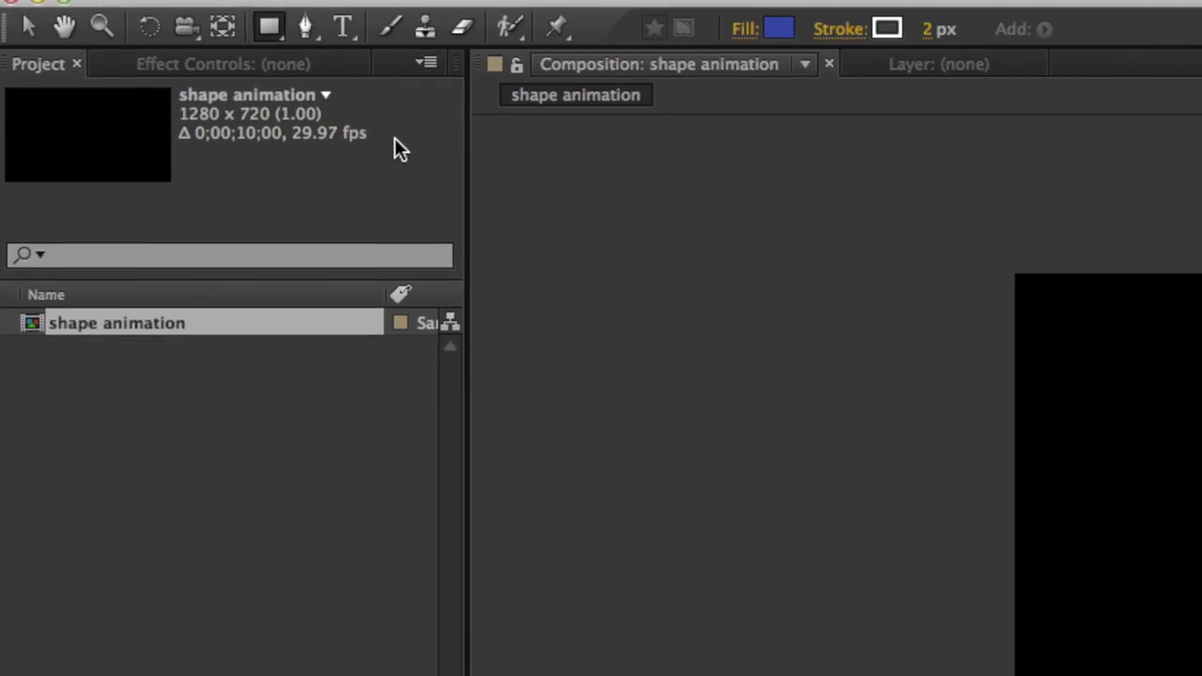
key(q)
key(q)
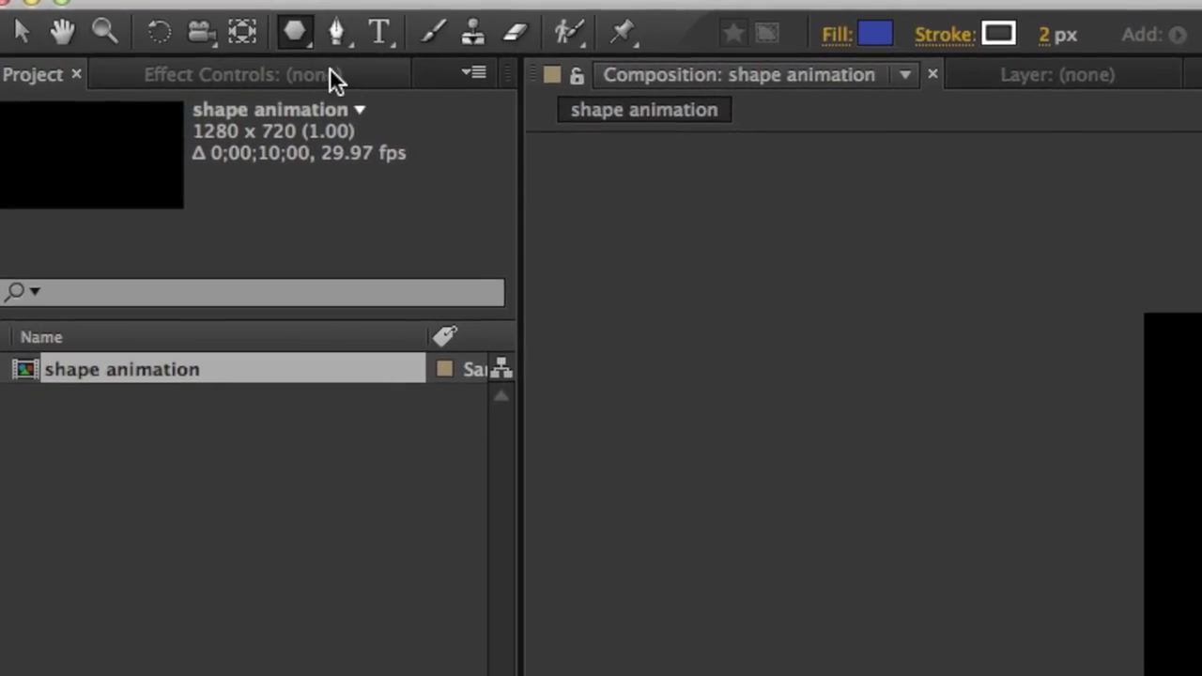
key(q)
key(q)
key(q)
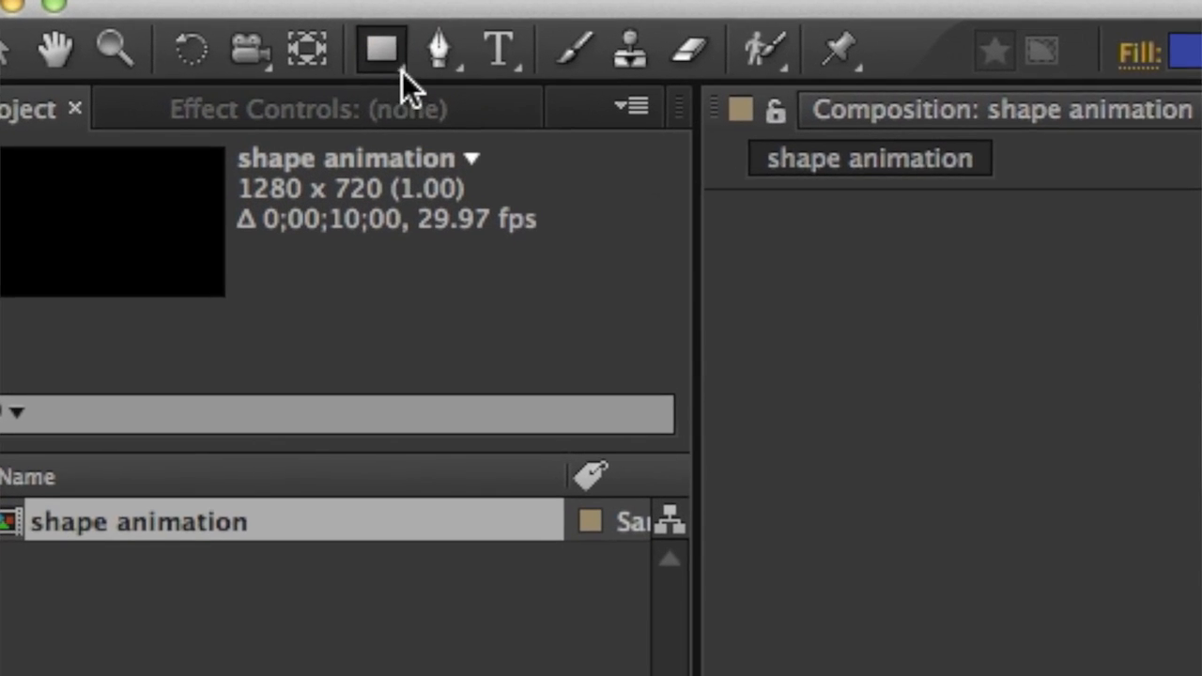
key(q)
key(q)
key(q)
key(q)
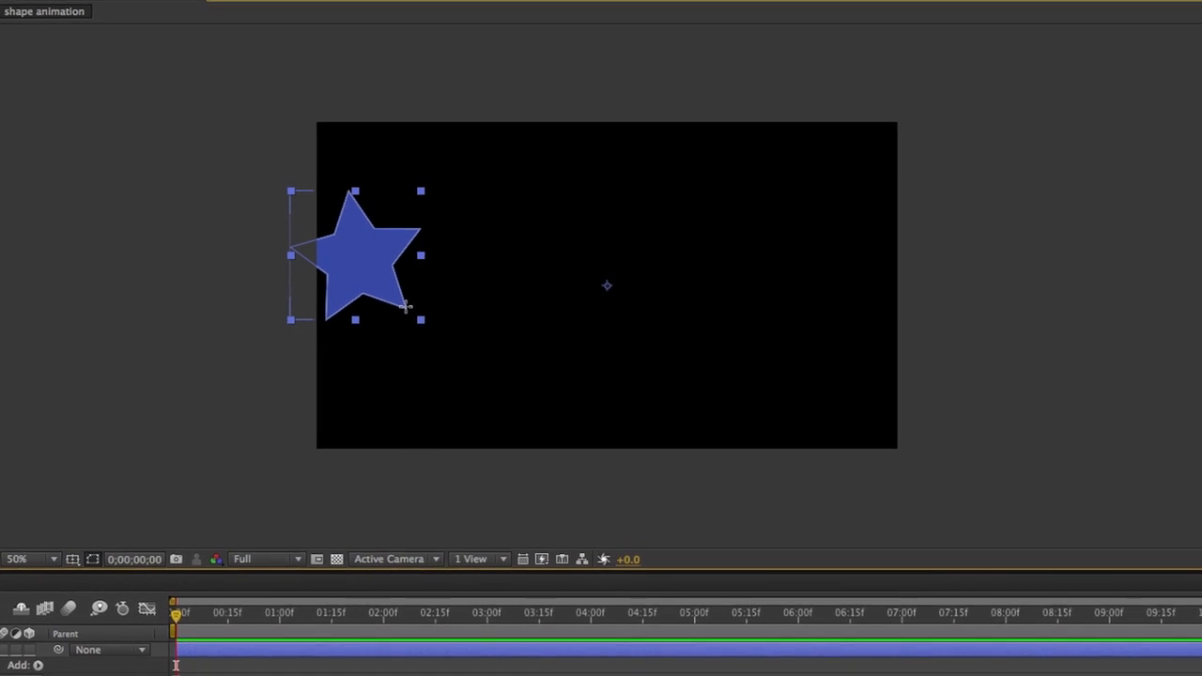
Step: Put the drawn star into free transform to reveal its Transform properties
double_click(396, 328)
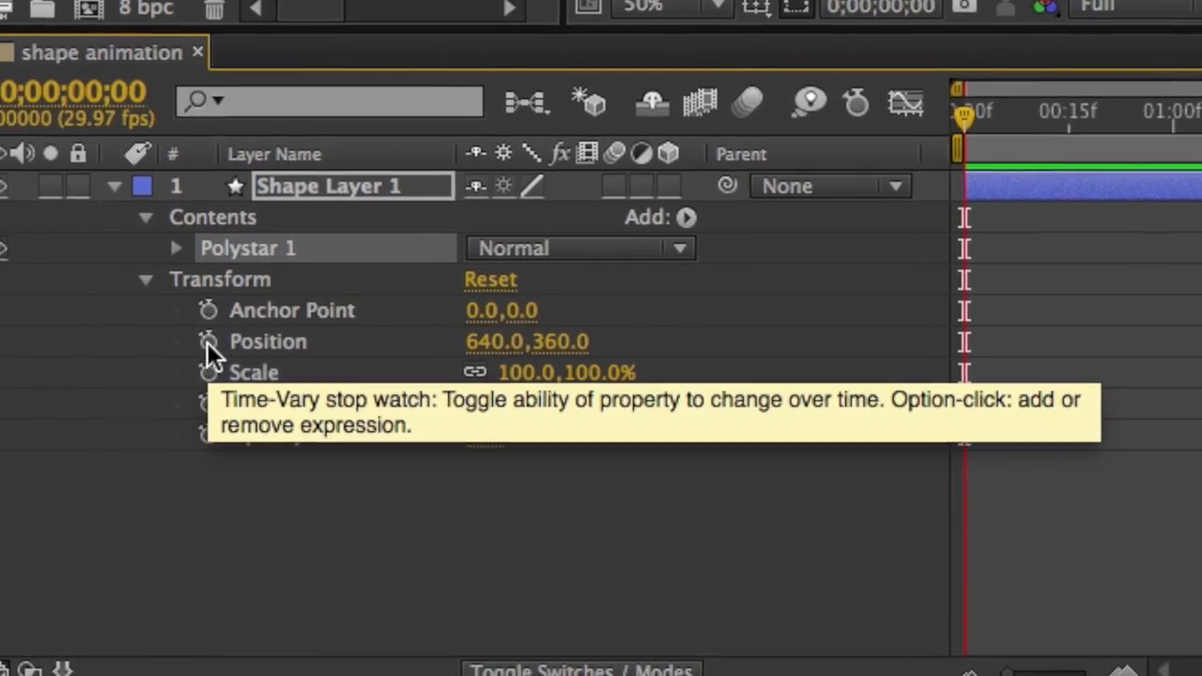
Step: Enable keyframing on Position, Scale, Rotation and Opacity at frame zero
click(208, 342)
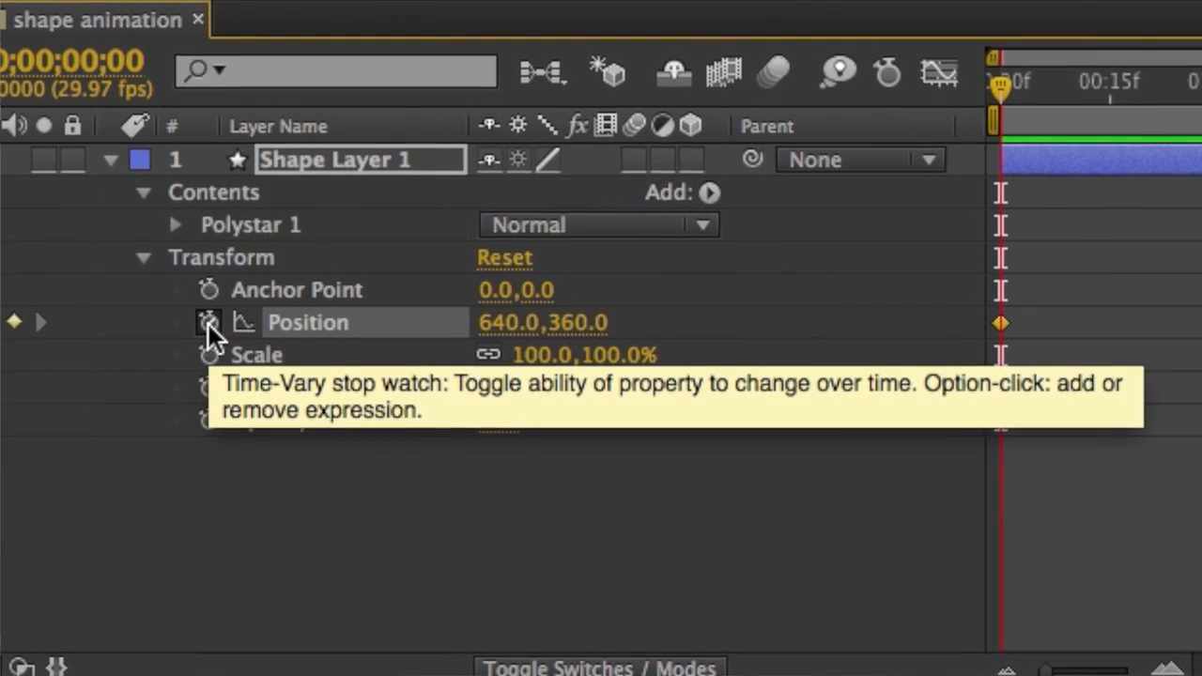
click(207, 354)
click(210, 371)
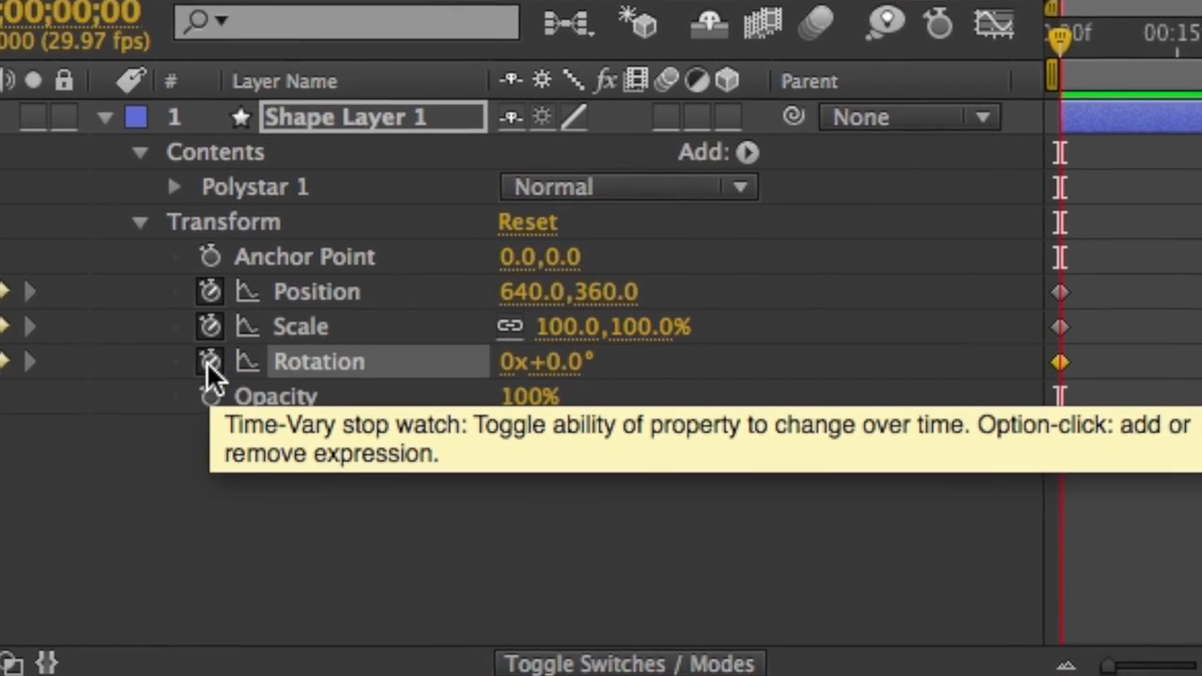
click(209, 403)
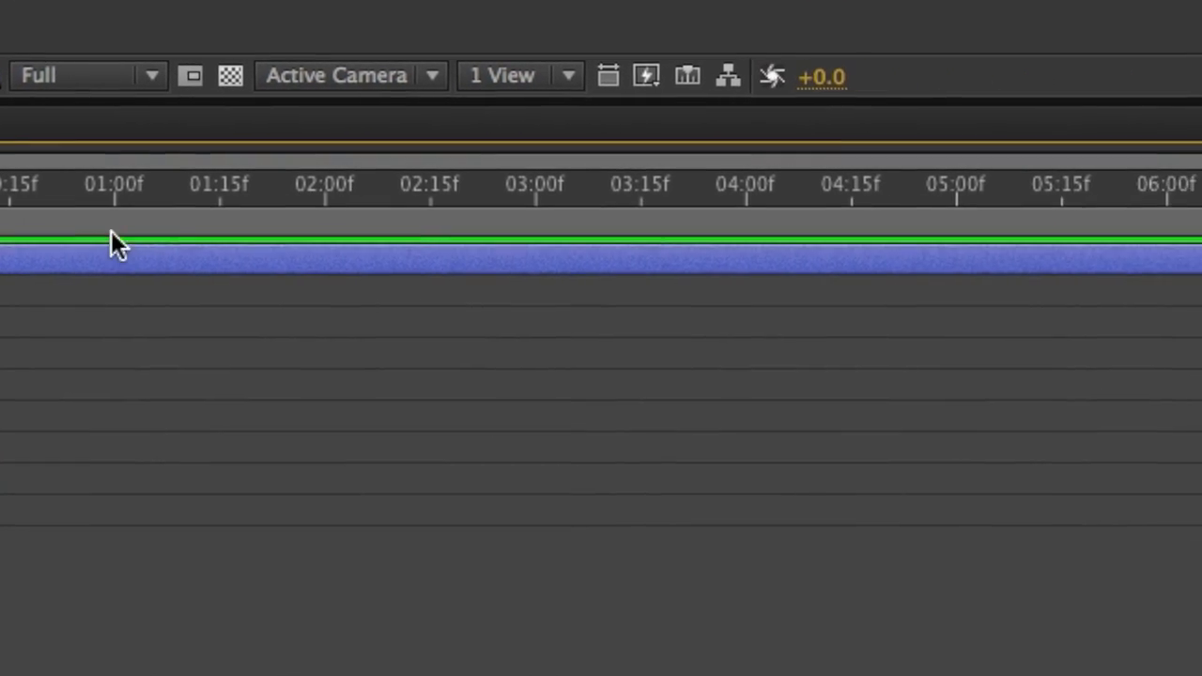
Step: Drag the current-time indicator to the 7-second mark
drag(418, 306, 963, 319)
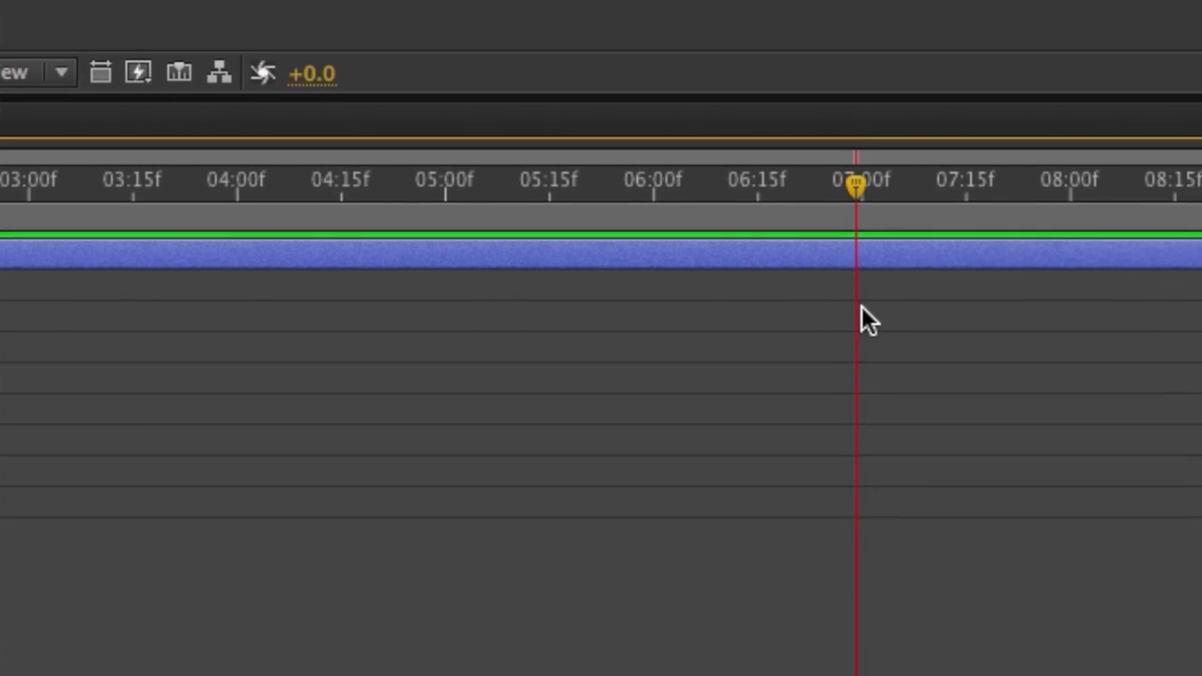